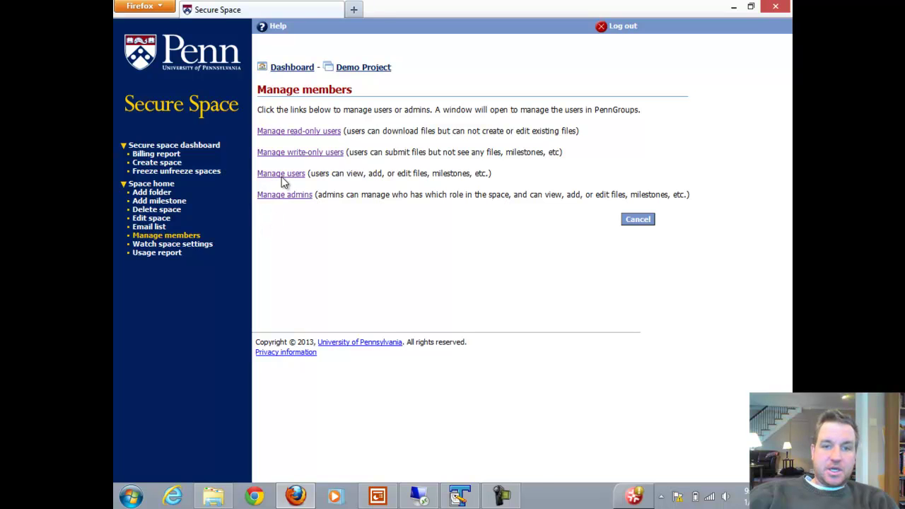
Open the read-only users member list and search for a person, who is not found
left_click(299, 133)
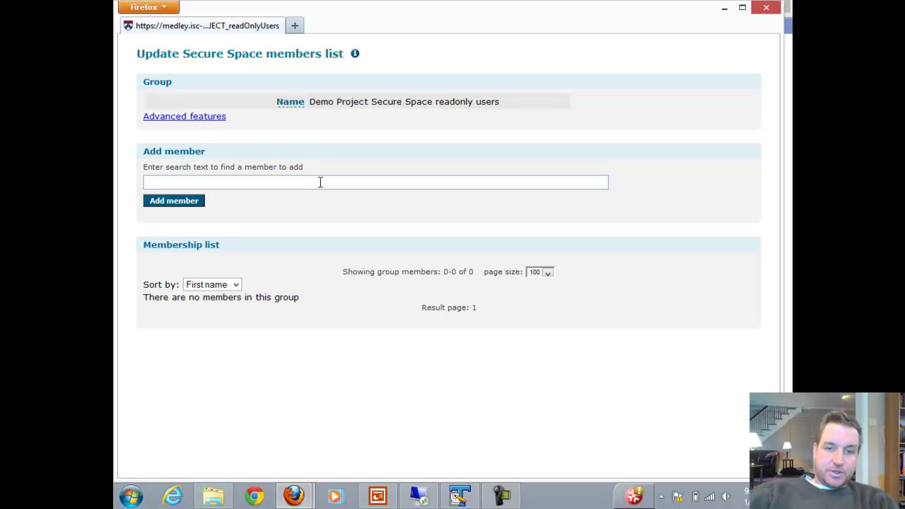
type("j")
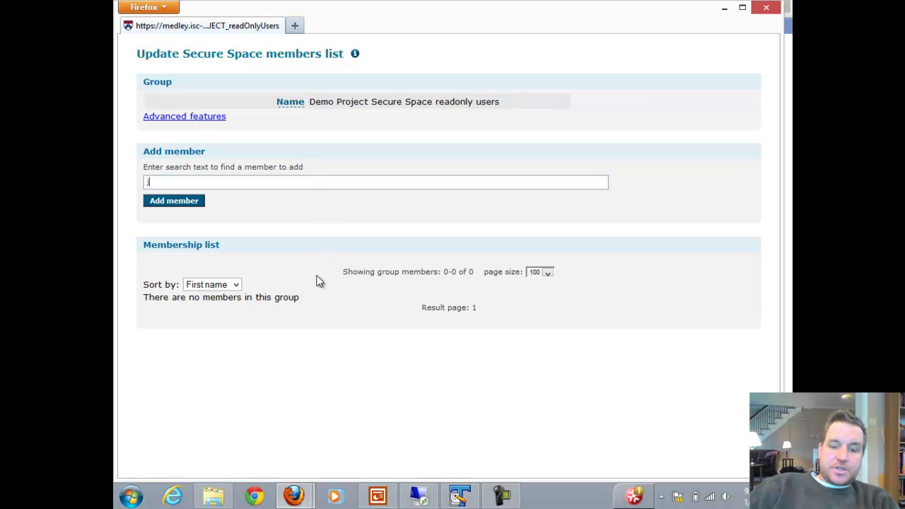
type("ohn sdfsdfsdfsdf")
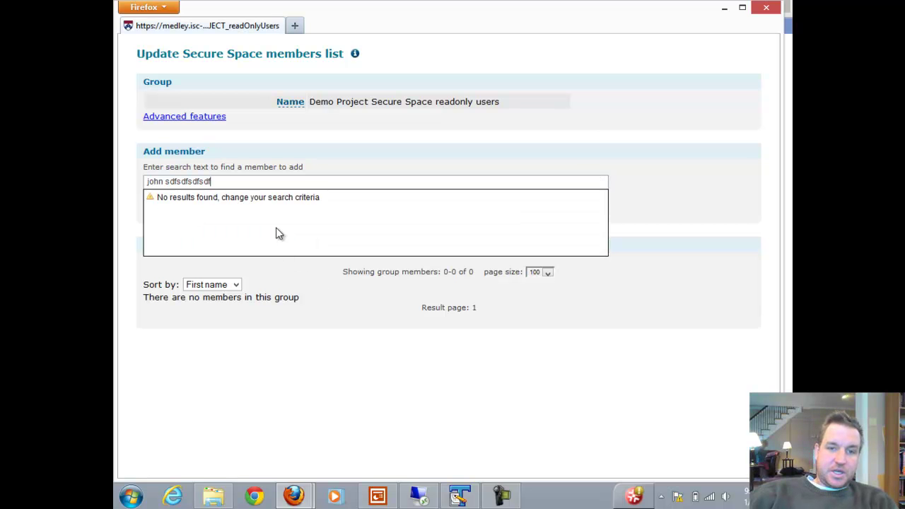
left_click(331, 151)
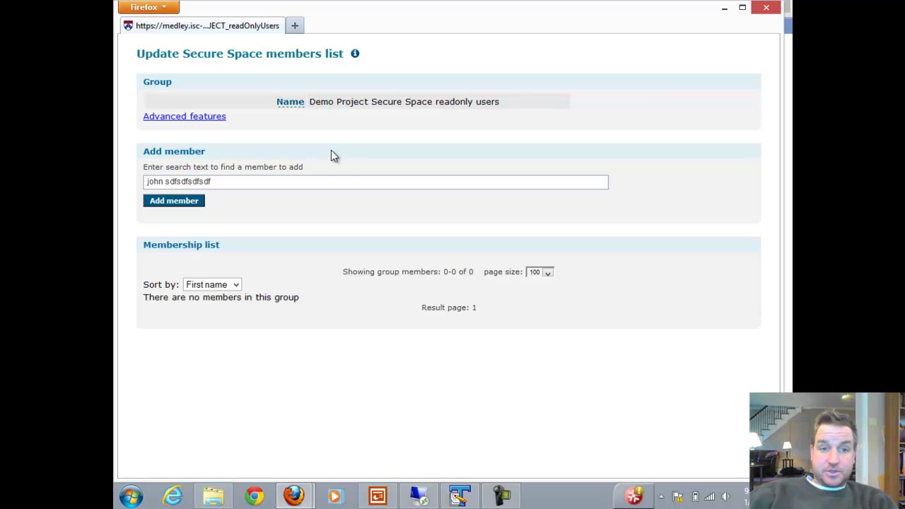
Reach Invite external people via Advanced features, then reopen it from the group summary page
left_click(171, 117)
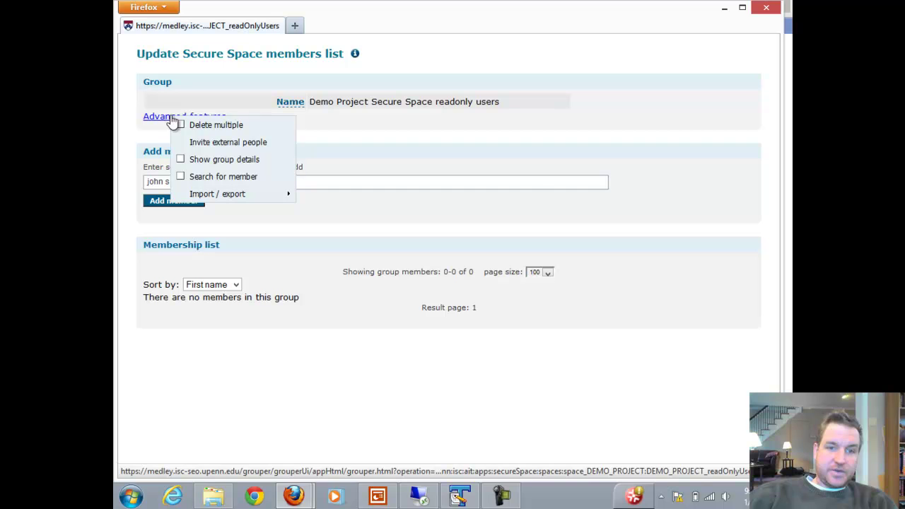
left_click(225, 142)
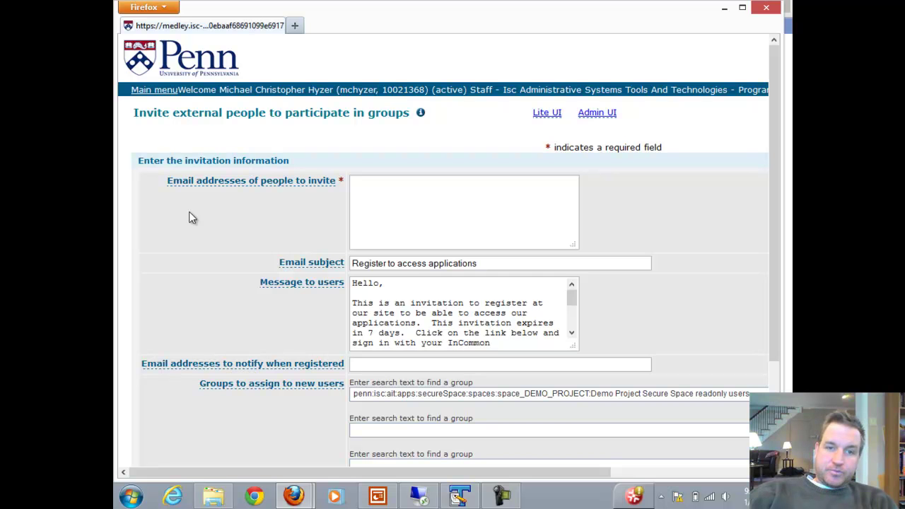
scroll(189, 212, "down", 4)
scroll(189, 212, "up", 2)
scroll(188, 211, "up", 3)
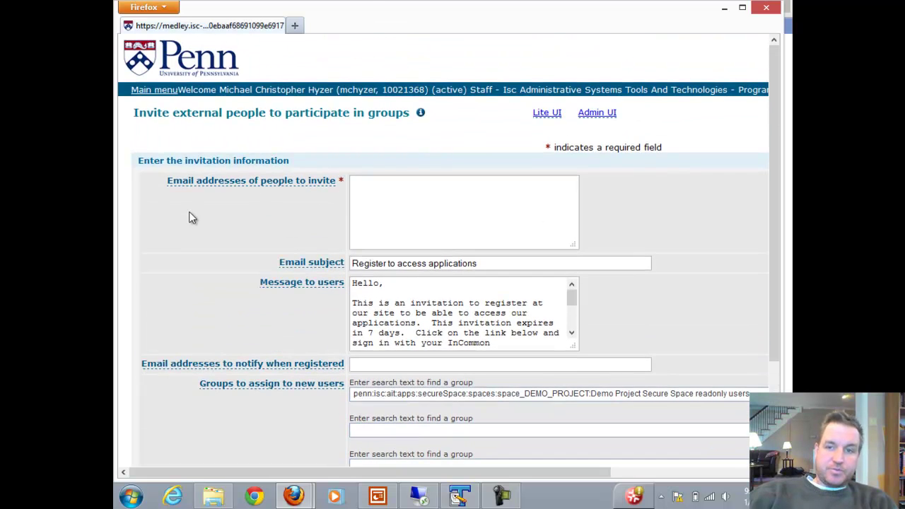
key("alt+Left")
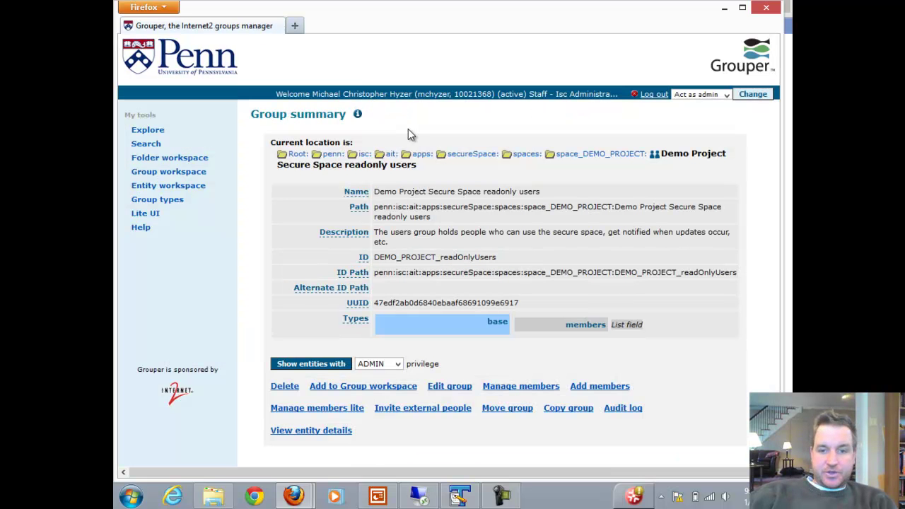
left_click(410, 414)
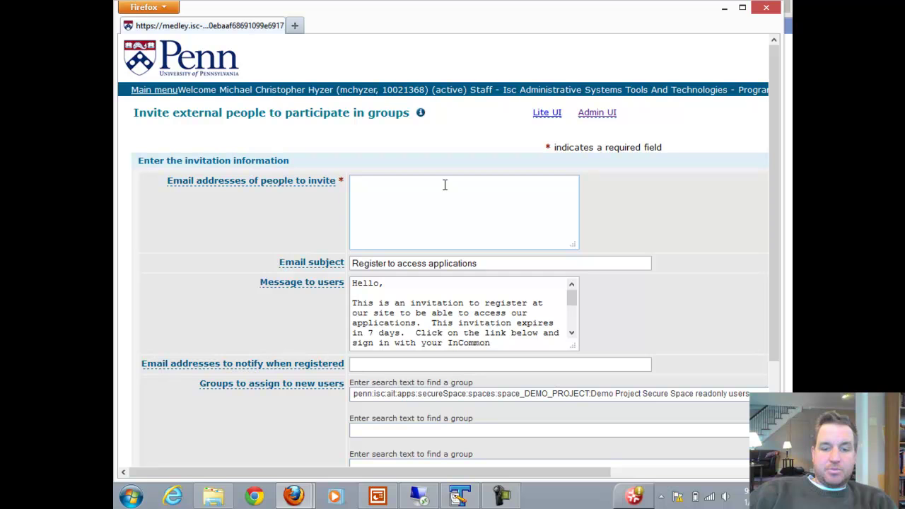
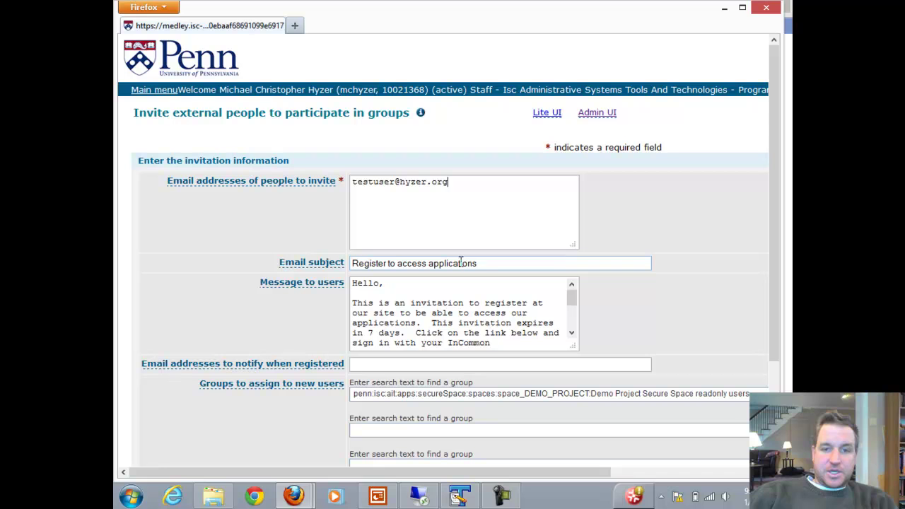
left_click(552, 306)
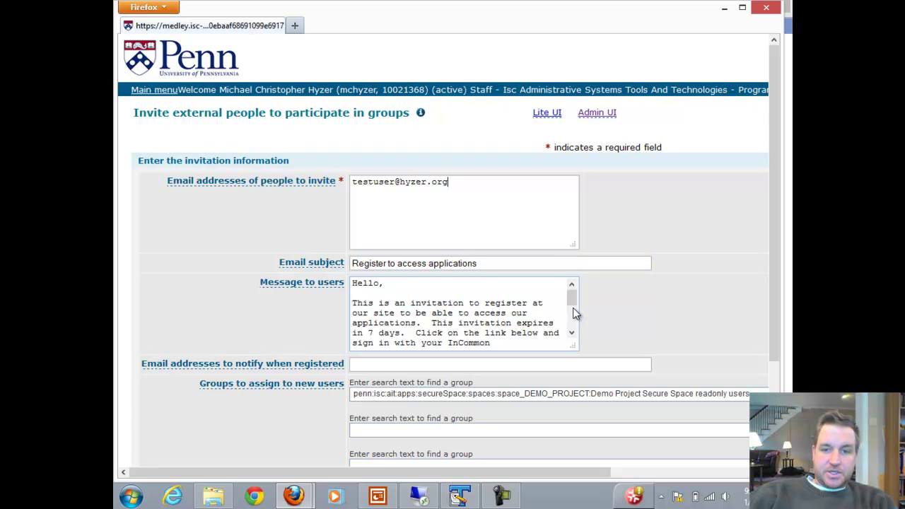
left_click_drag(572, 296, 574, 321)
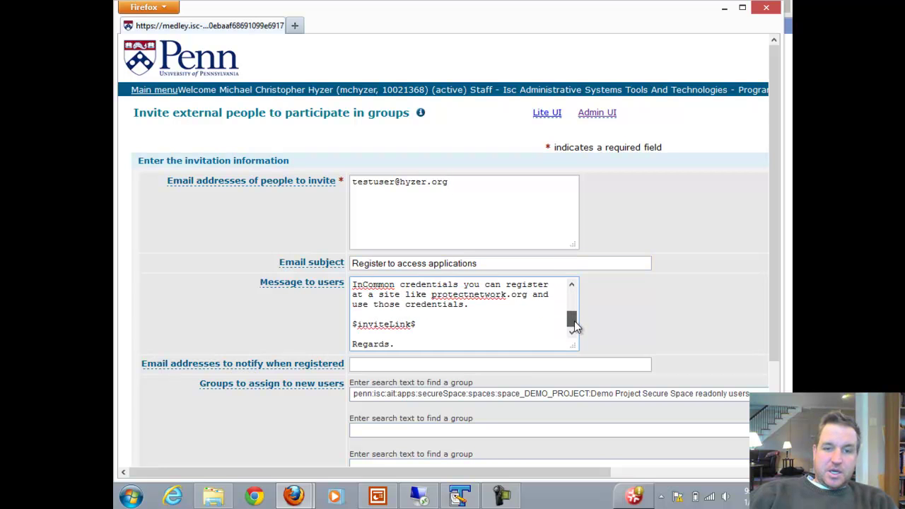
left_click(414, 335)
key("Return")
key("Return")
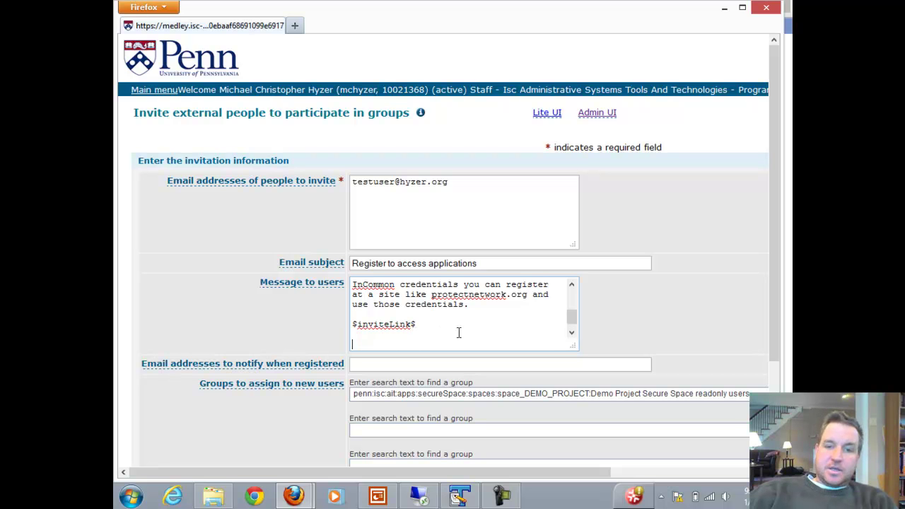
key("BackSpace")
type("htt")
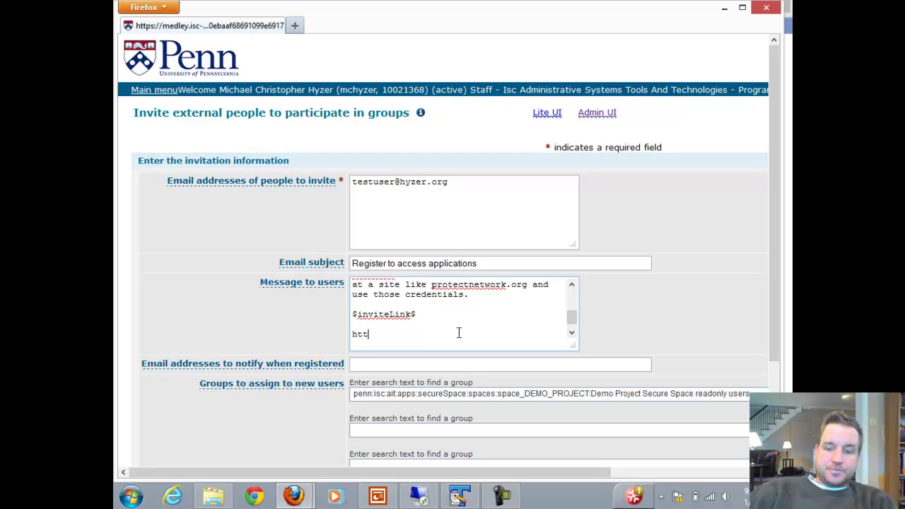
type("ps://m")
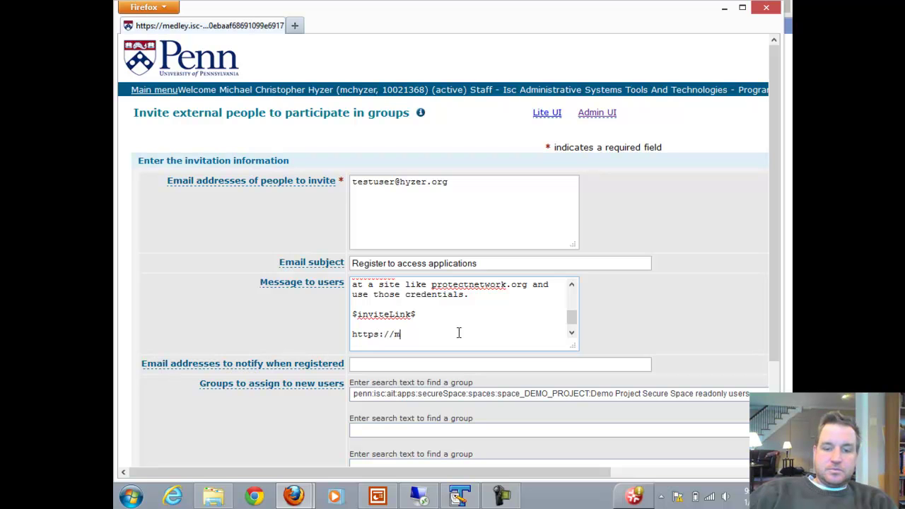
type("yinstitution.e")
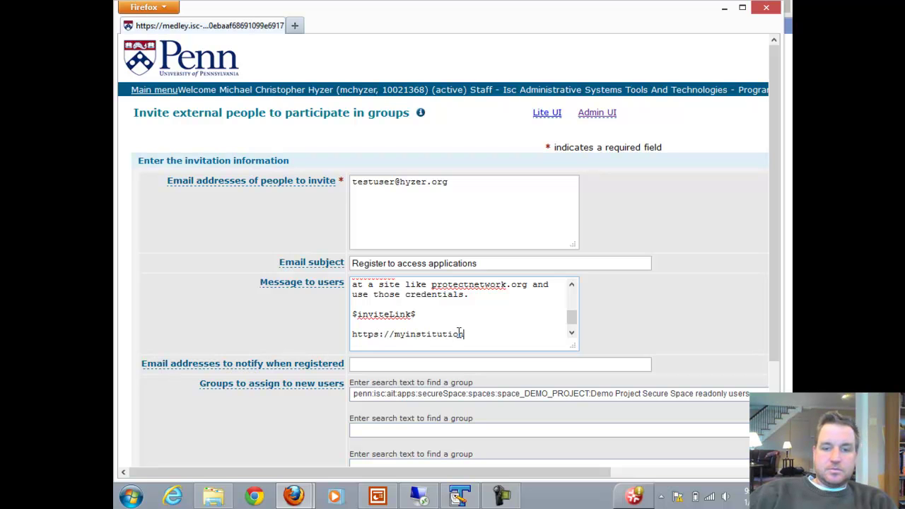
type("du/a")
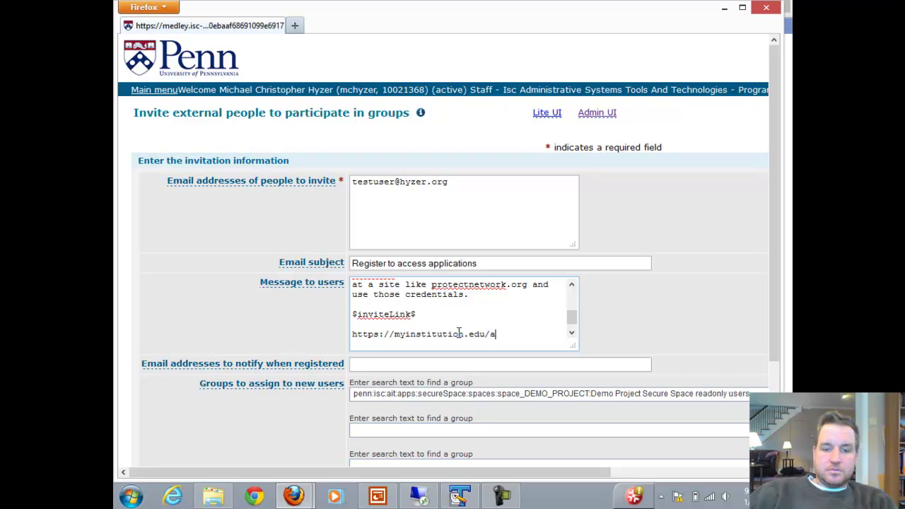
type("pp/start")
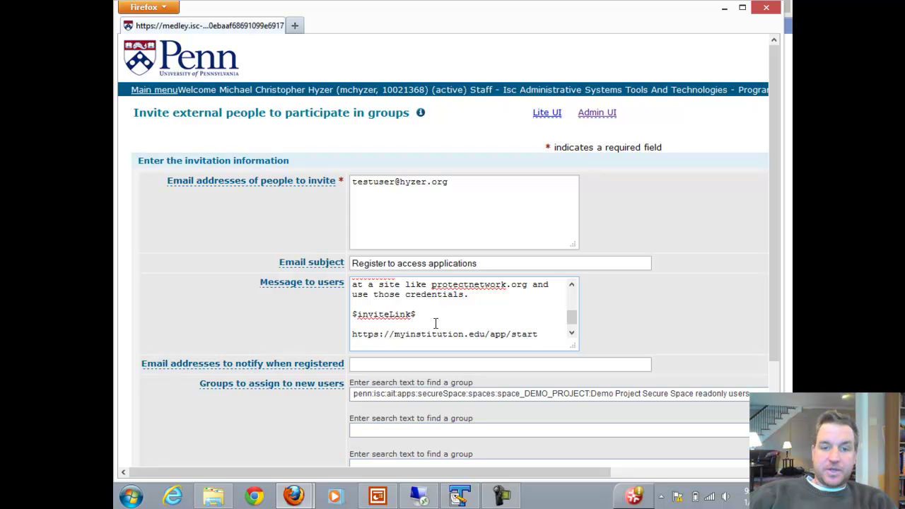
Fill in the notify-when-registered e-mail and append a second invitee's address
left_click(381, 362)
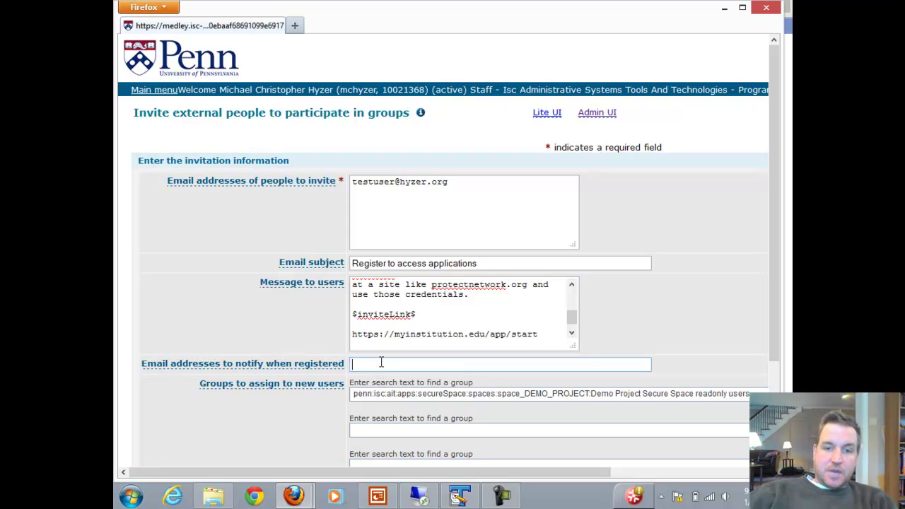
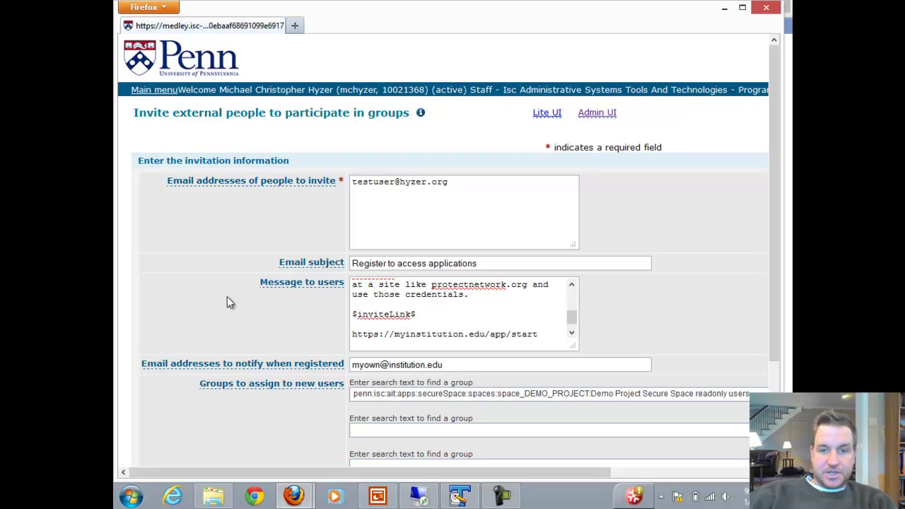
left_click(495, 188)
type(",")
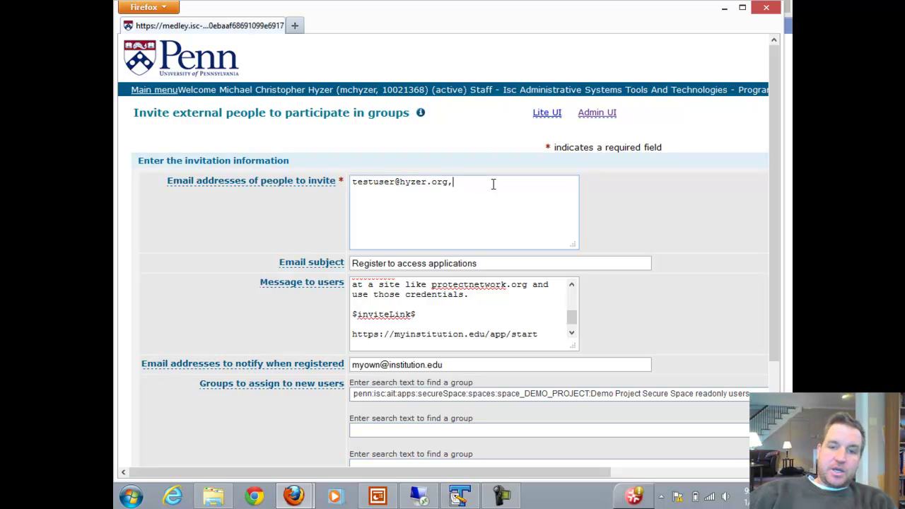
type(" another")
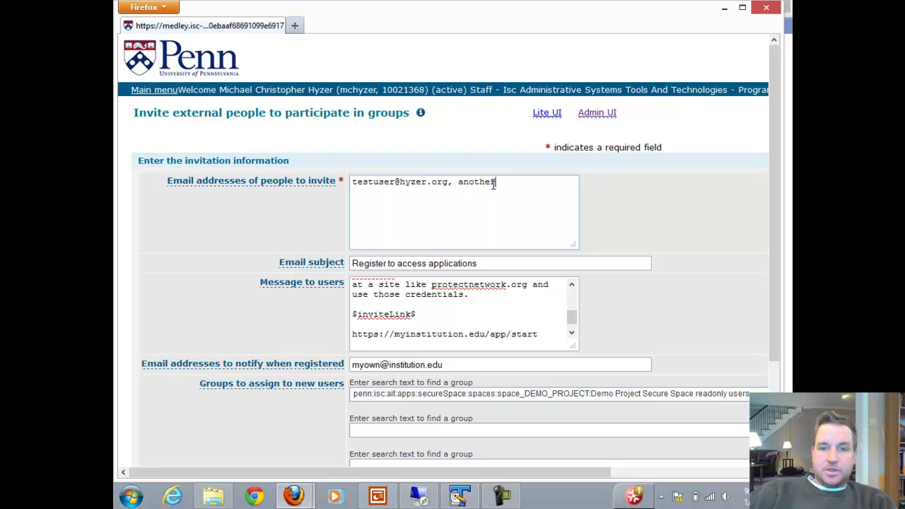
type("@")
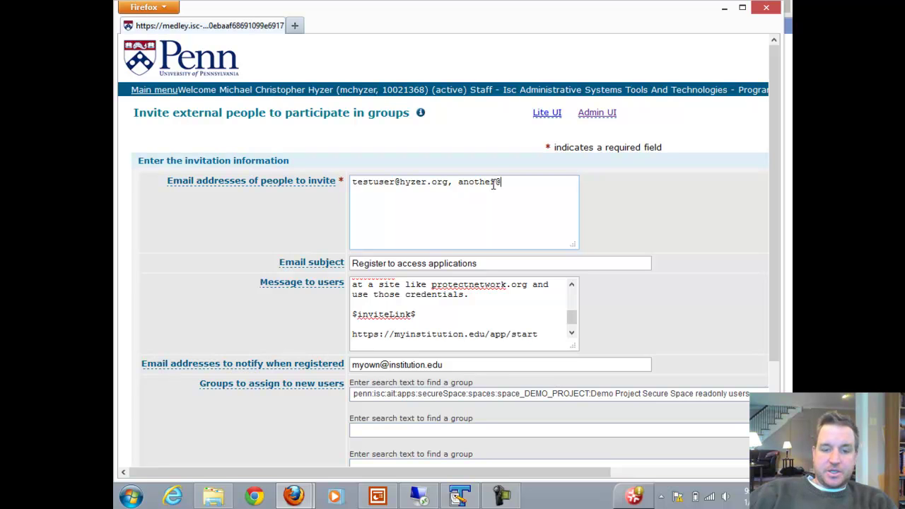
type("email.com")
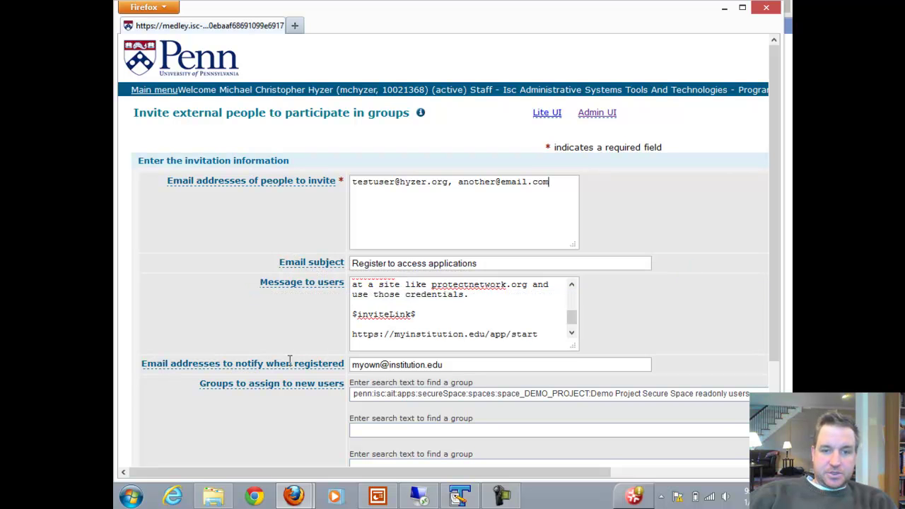
scroll(287, 412, "down", 3)
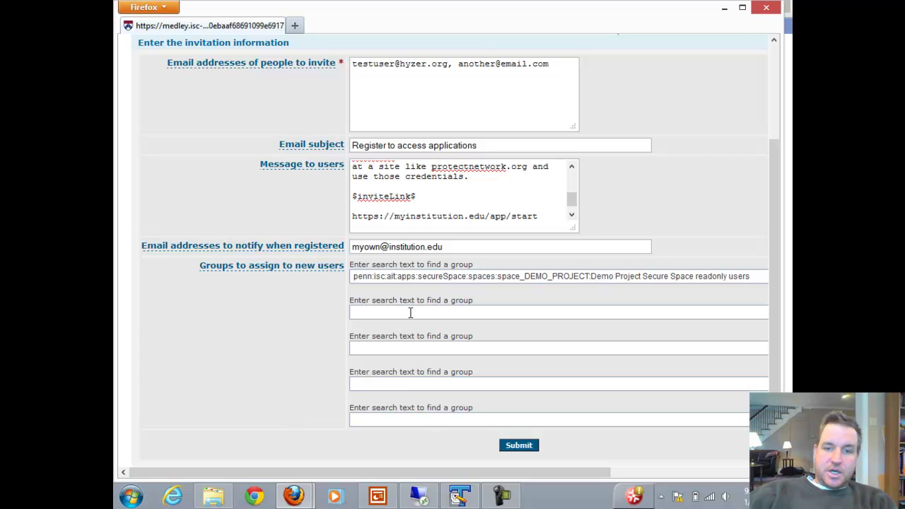
Submit the invitations, acknowledge the invites-sent confirmation and close the form window
left_click(410, 312)
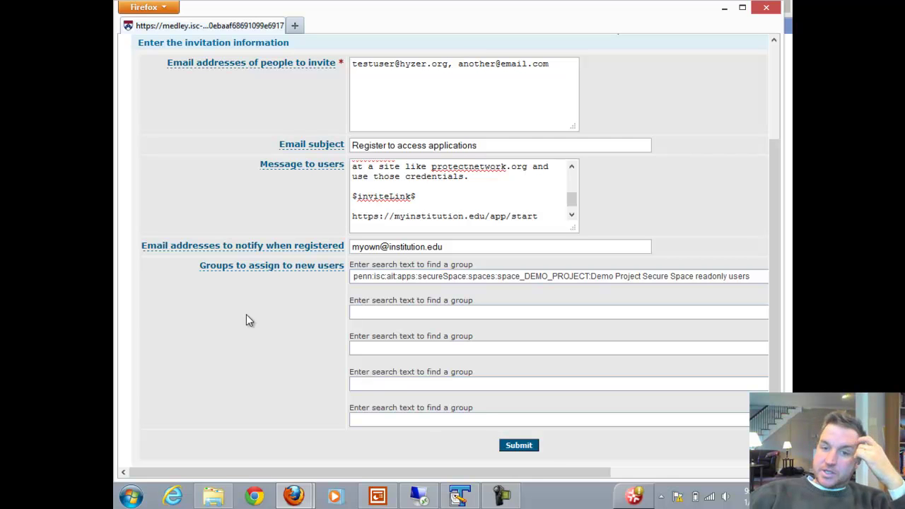
left_click(520, 446)
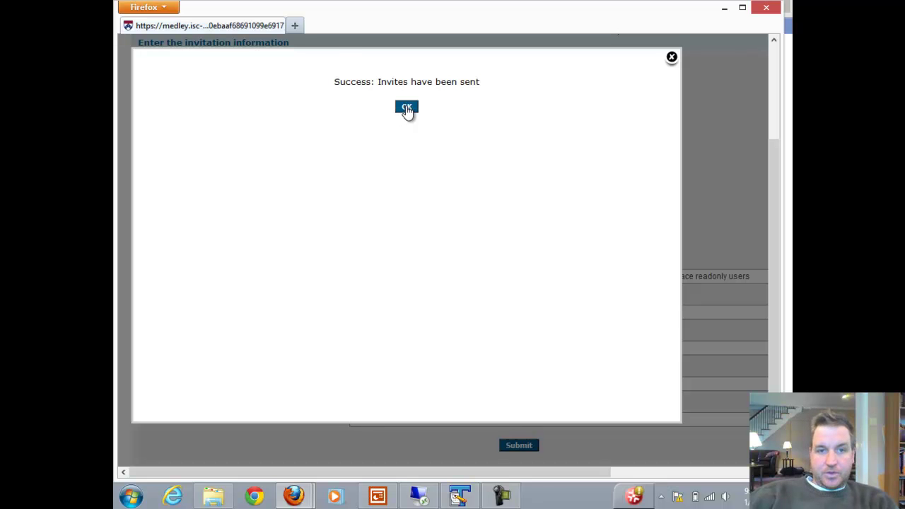
left_click(406, 108)
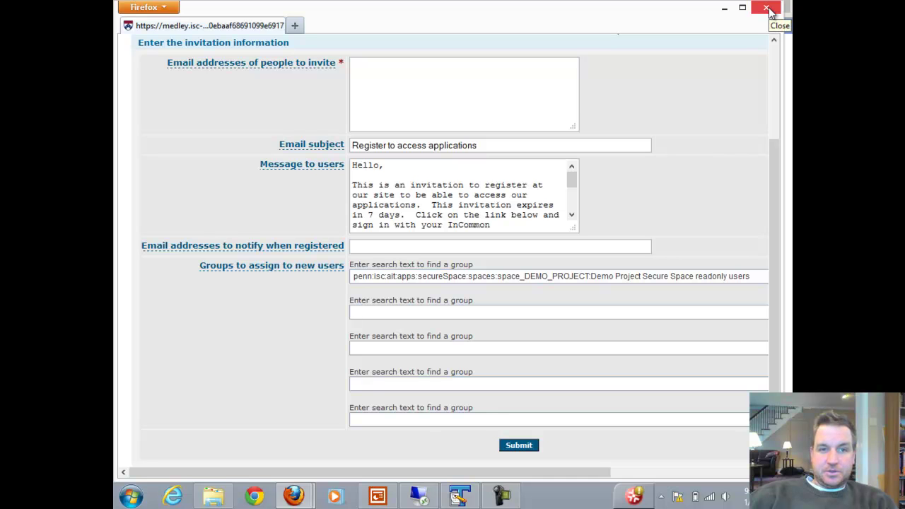
left_click(768, 8)
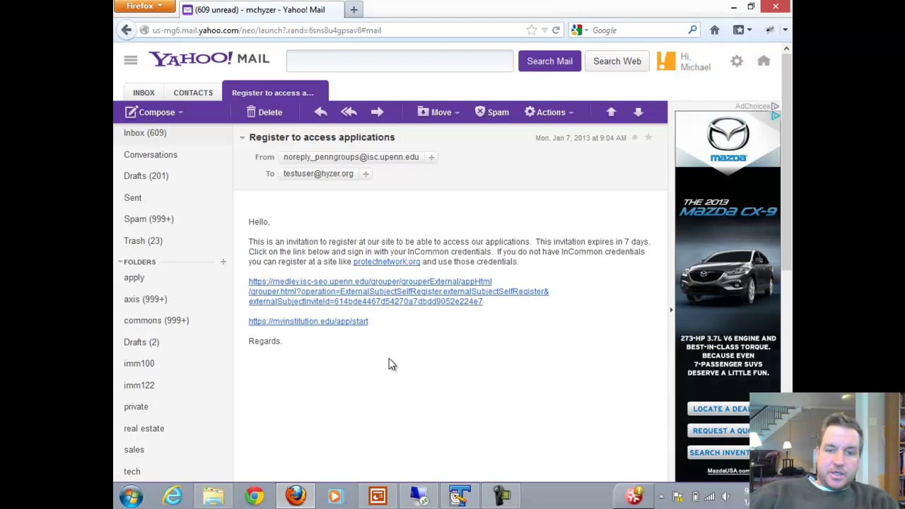
Follow the medley.isc-seo.upenn.edu self-registration link in the invitation e-mail
key("alt+Tab")
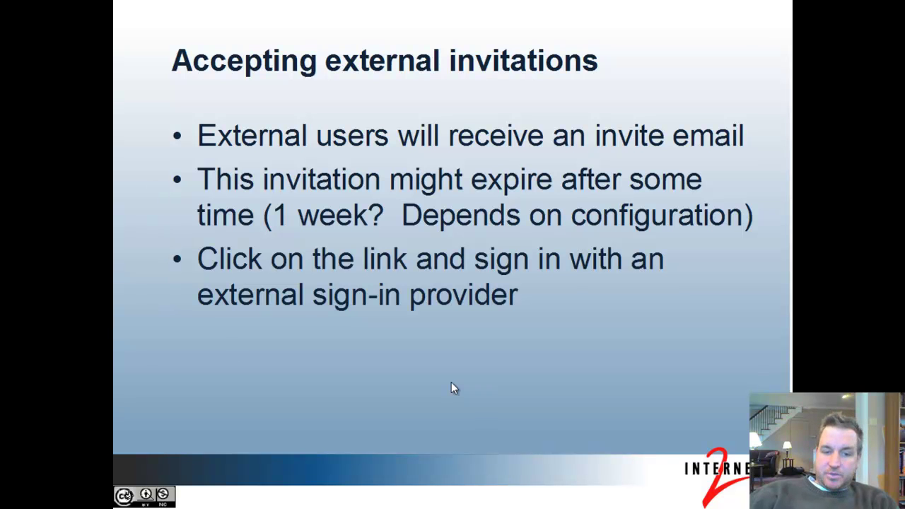
key("alt+Tab")
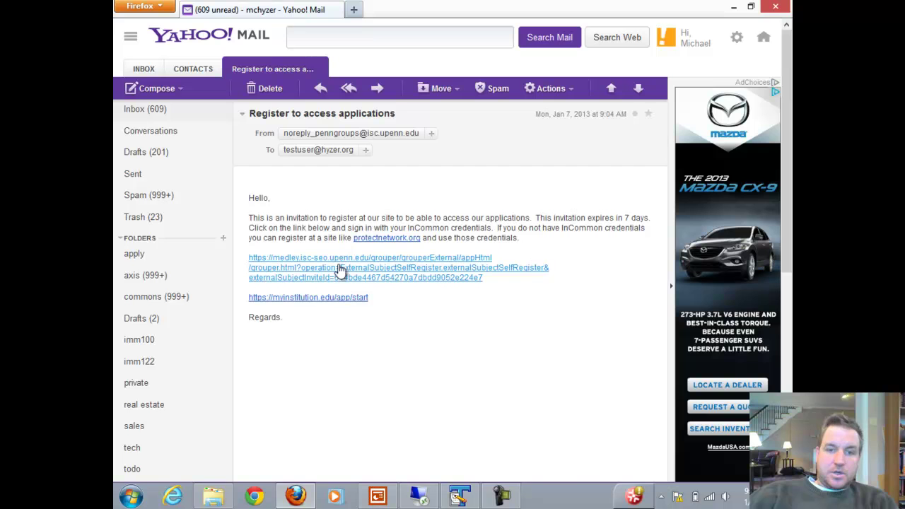
left_click(340, 269)
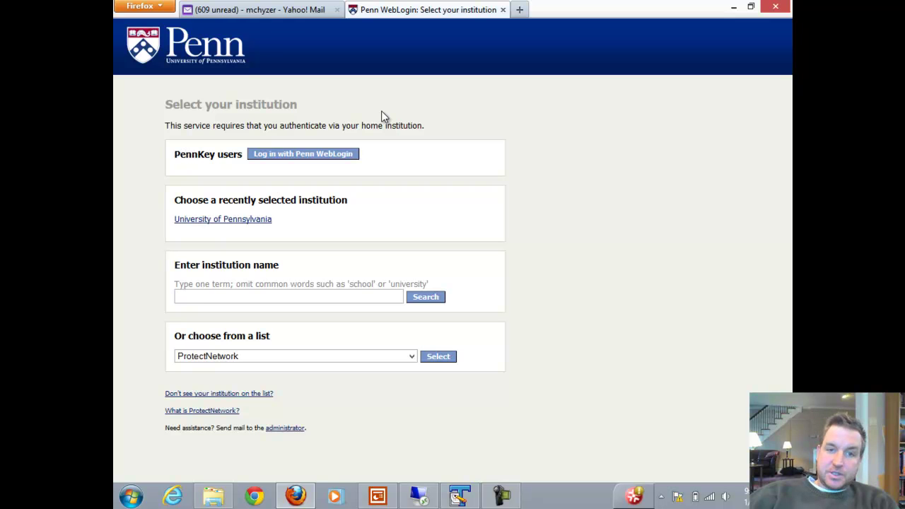
Pick Texas Tech University from the institution list and continue with Select
left_click_drag(173, 104, 187, 104)
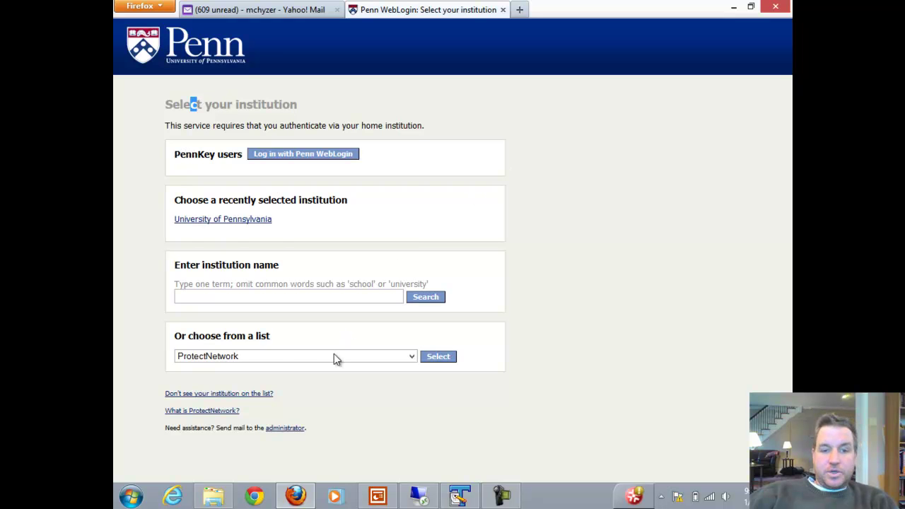
left_click(302, 360)
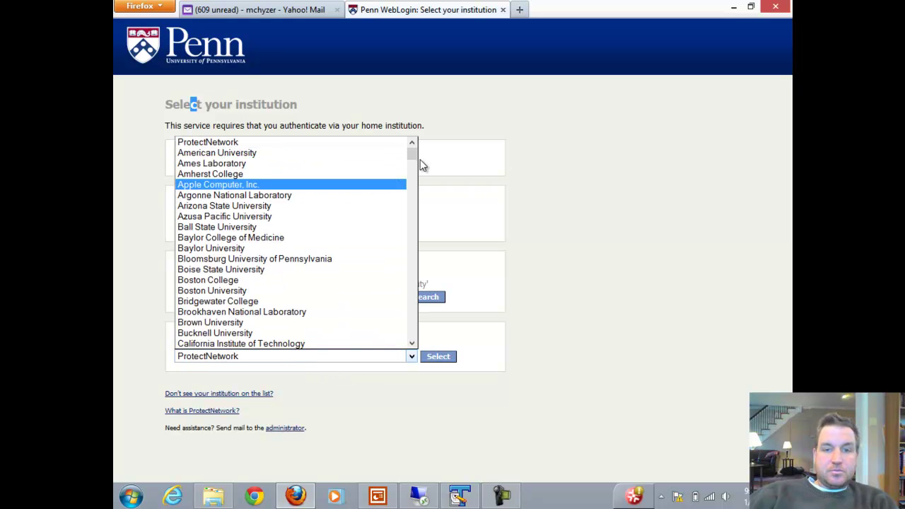
left_click_drag(413, 152, 413, 232)
left_click(559, 231)
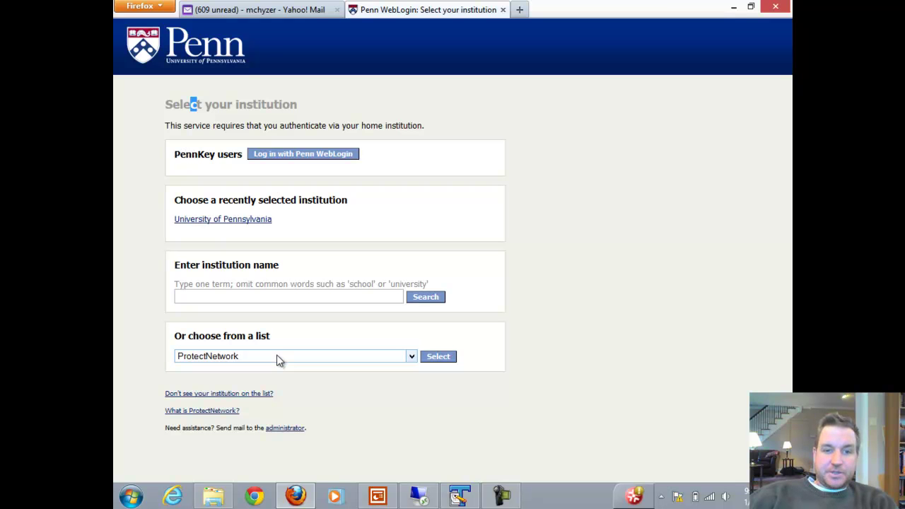
left_click(276, 359)
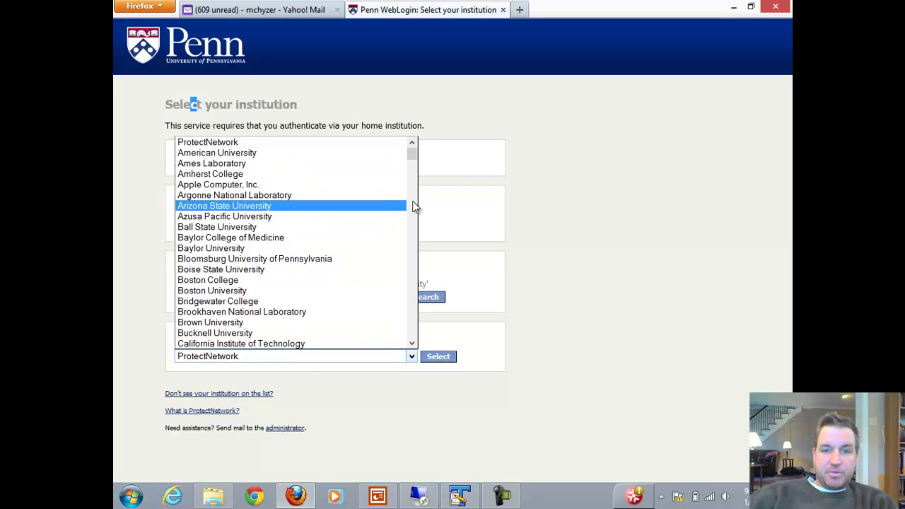
left_click_drag(413, 162, 410, 265)
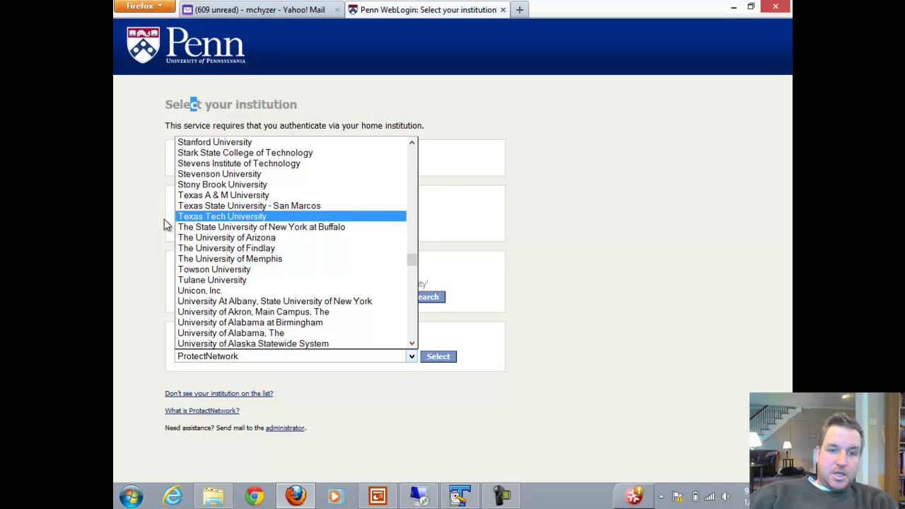
left_click(196, 221)
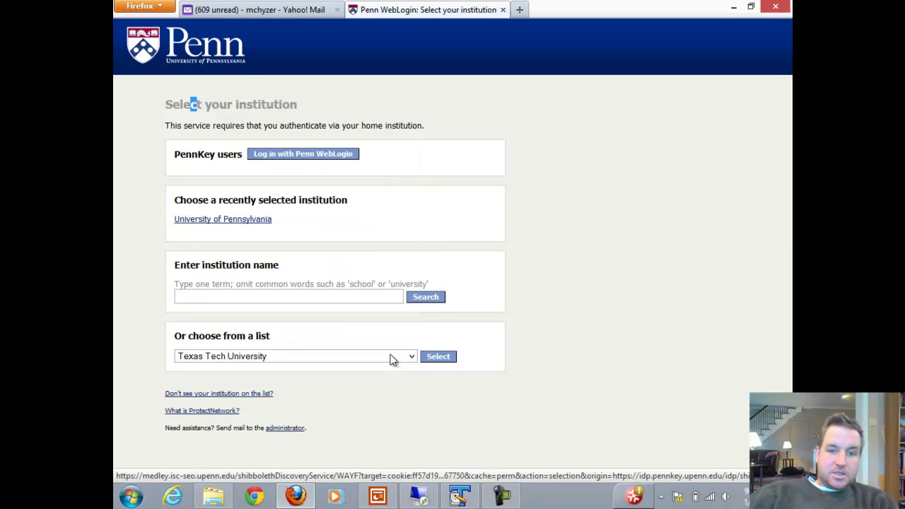
left_click(436, 357)
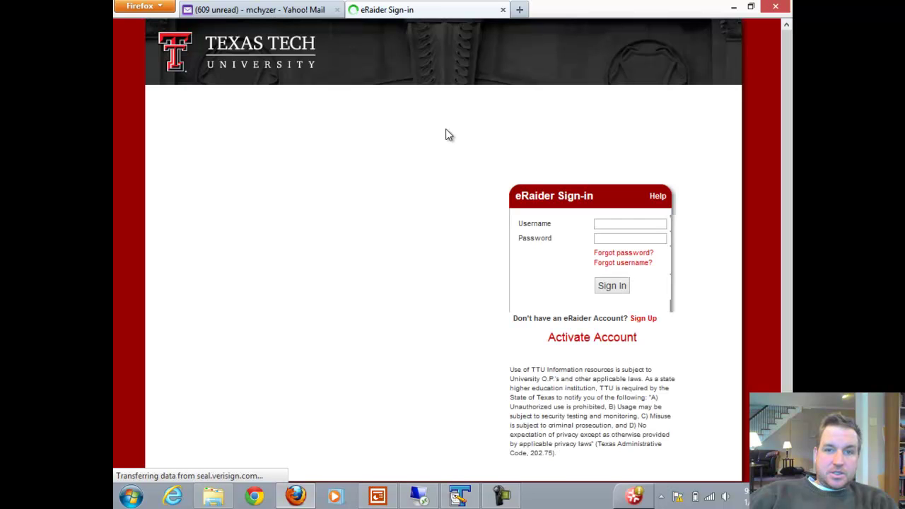
Leave the eRaider sign-in, show the privacy and Grouper registration slides, then return to the browser
left_click(607, 224)
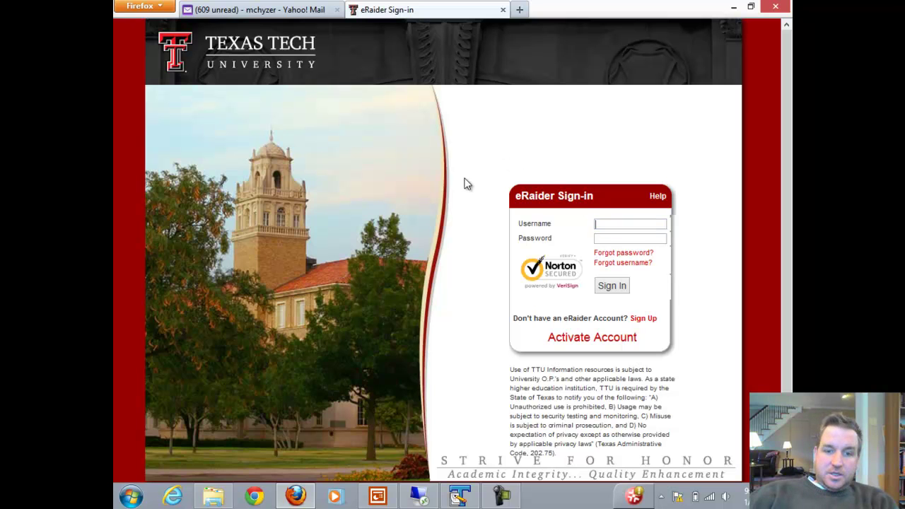
left_click(375, 495)
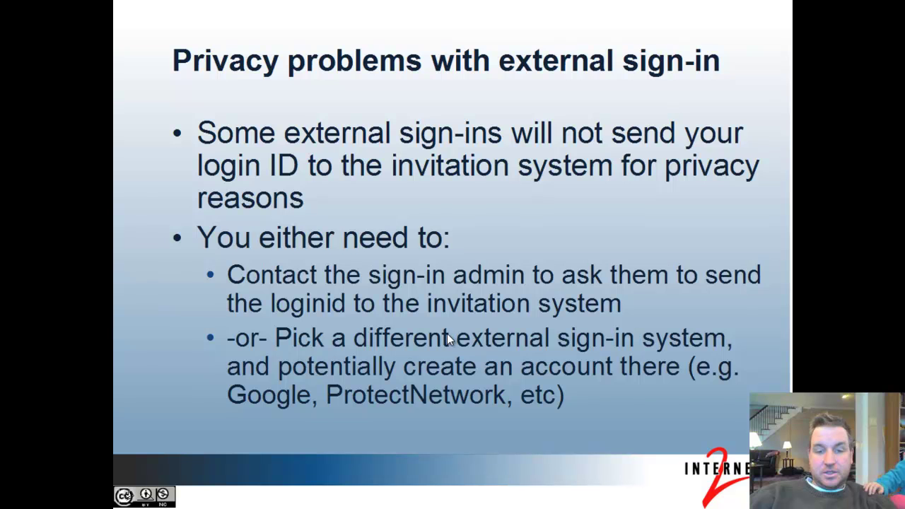
key("Right")
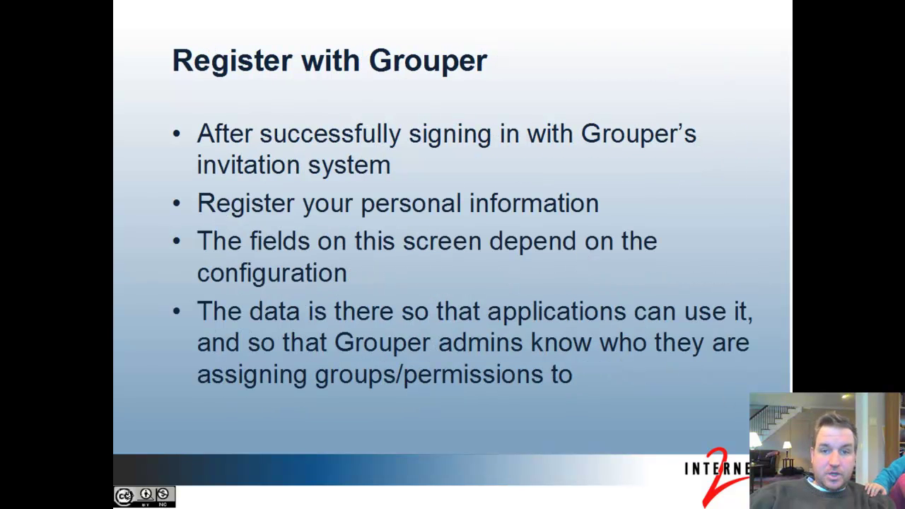
key("alt+Tab")
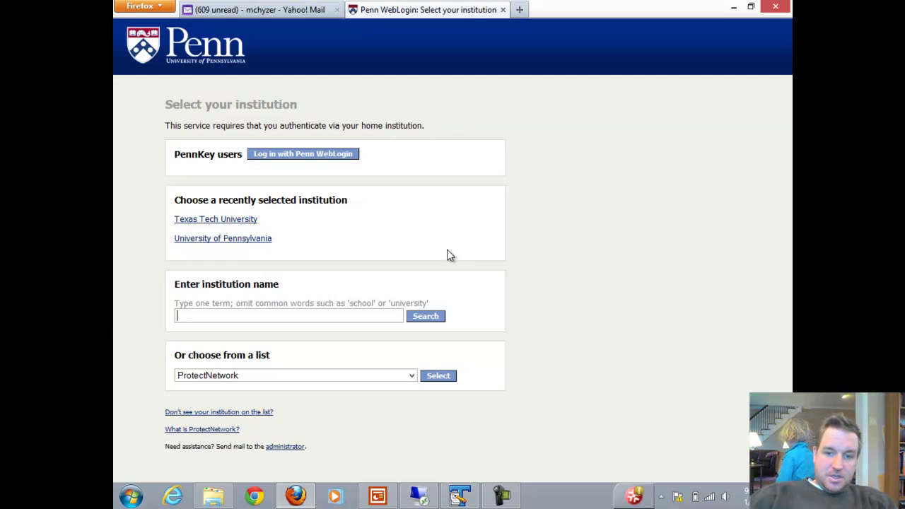
Choose ProtectNetwork and log in with its user ID and password
left_click(438, 377)
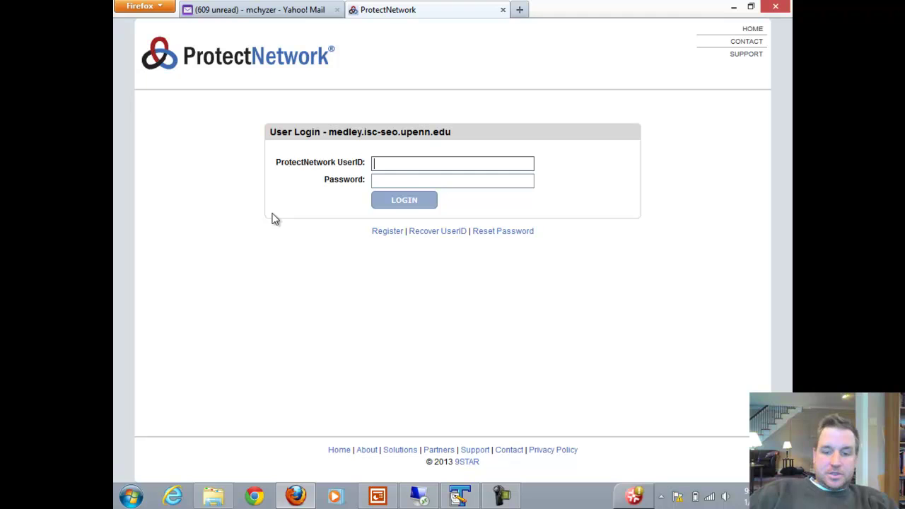
key("Tab")
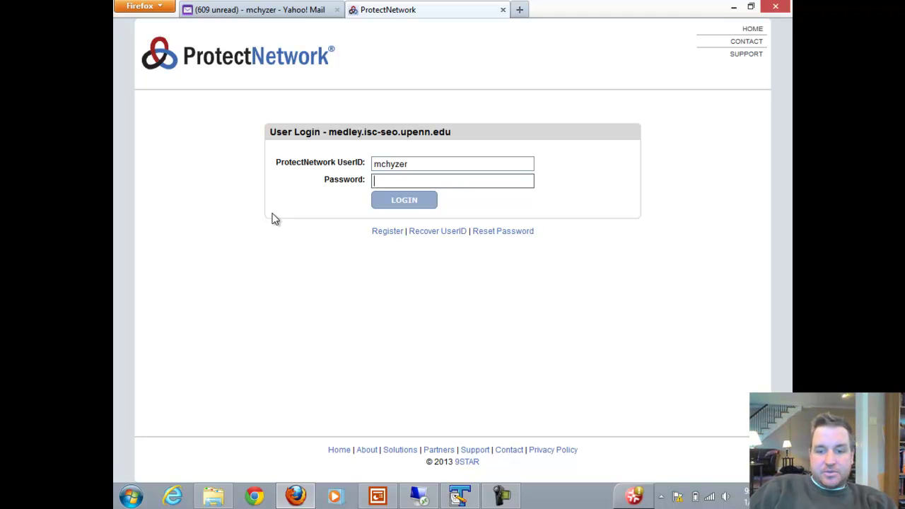
type("*******")
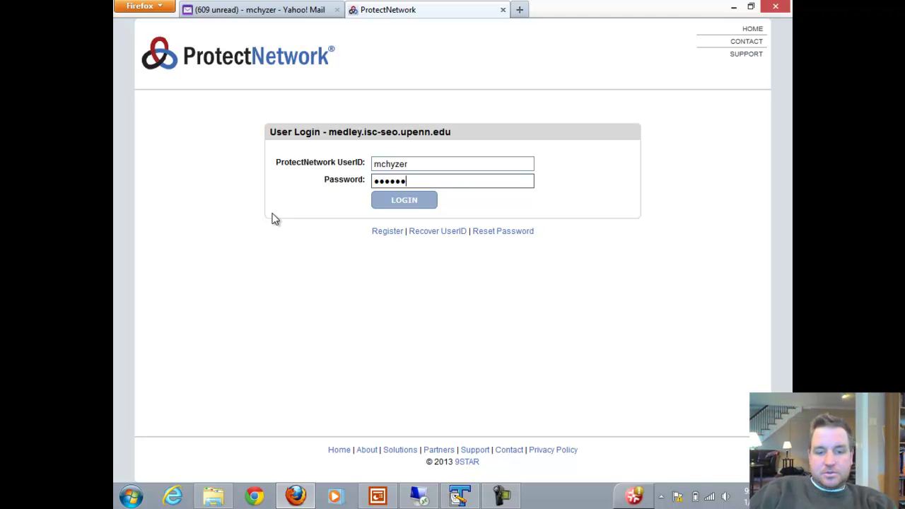
type("*")
key("Return")
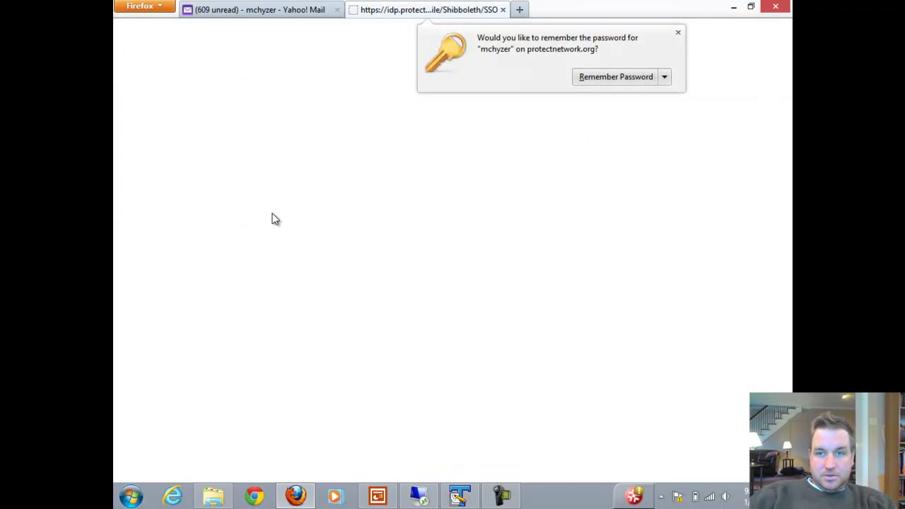
Decline saving the password and review the Name and Institution entries
left_click(665, 78)
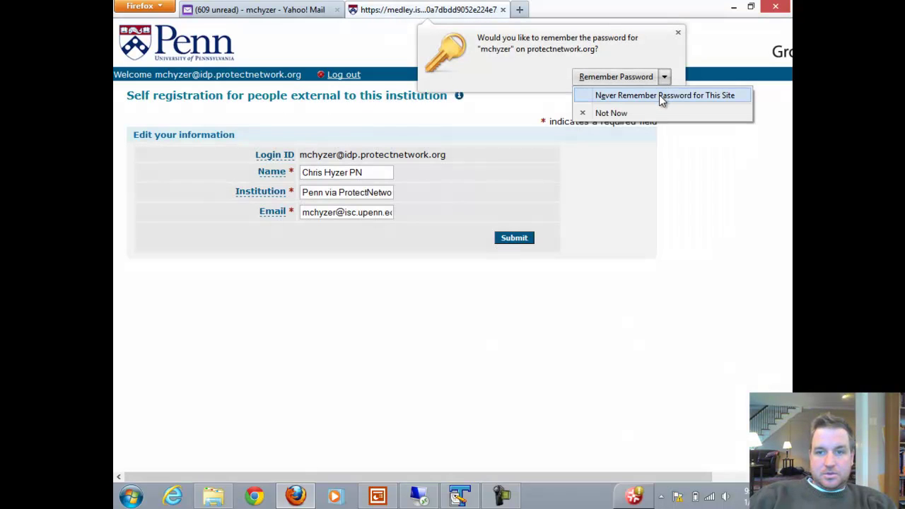
left_click(648, 112)
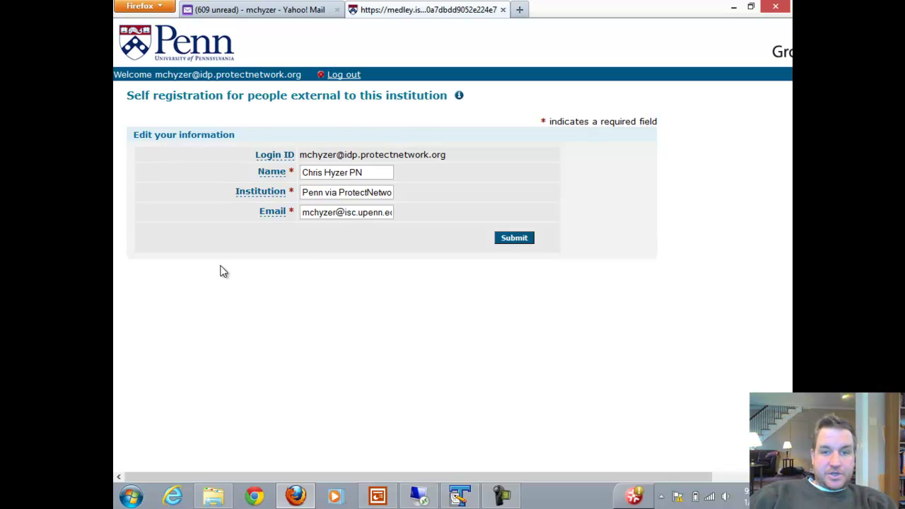
left_click_drag(370, 172, 300, 170)
left_click(381, 173)
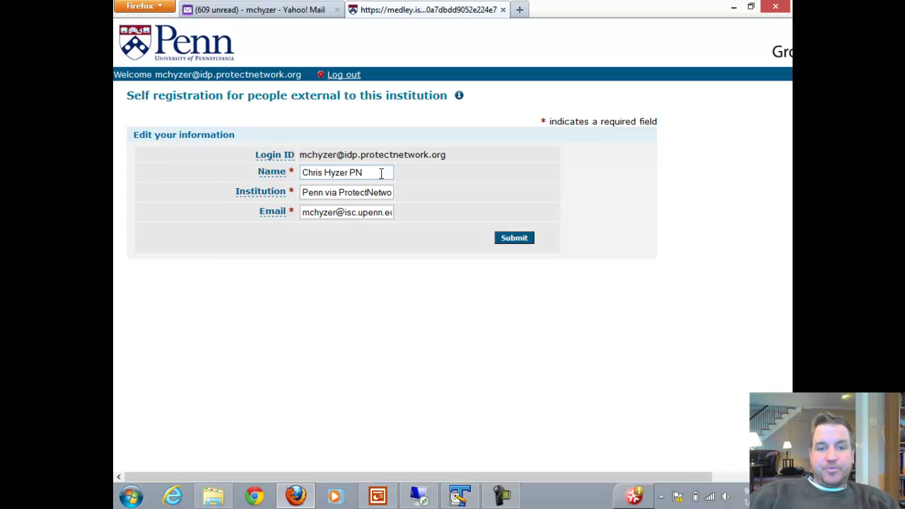
left_click(303, 191)
left_click_drag(303, 191, 410, 193)
left_click(457, 192)
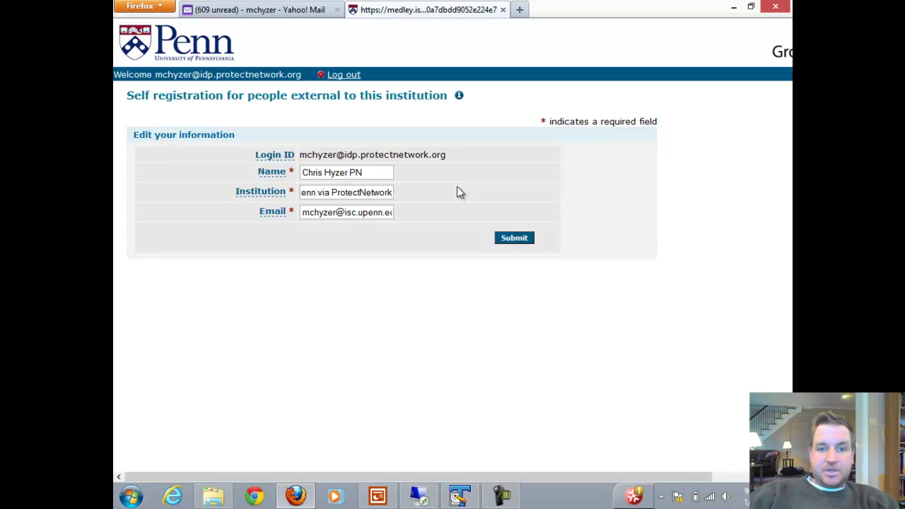
Check the Institution and Email entries, then submit the self-registration
triple_click(353, 191)
left_click_drag(311, 191, 336, 189)
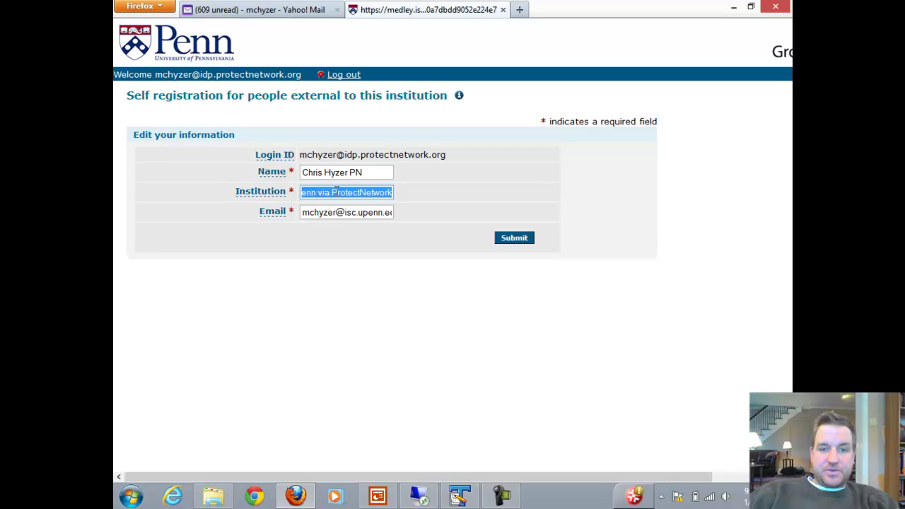
left_click(350, 192)
key("shift+Home")
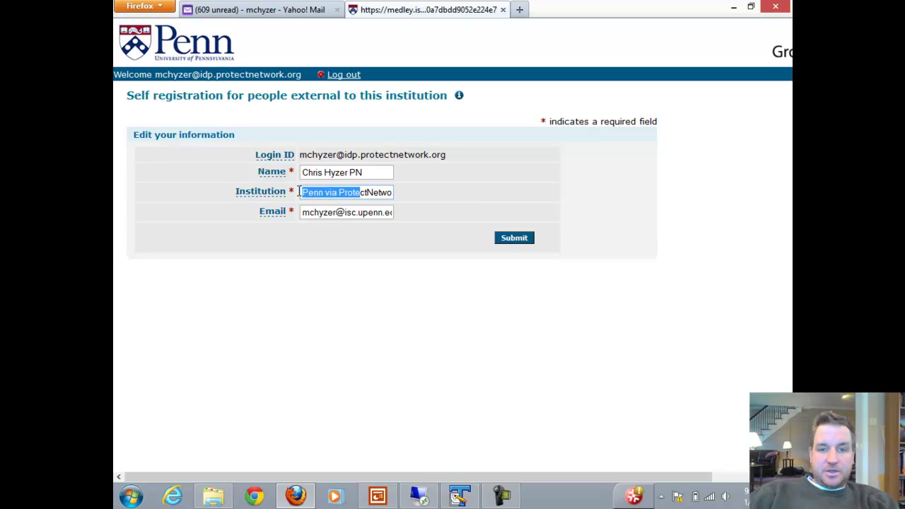
left_click(455, 194)
left_click_drag(314, 213, 422, 213)
left_click(422, 211)
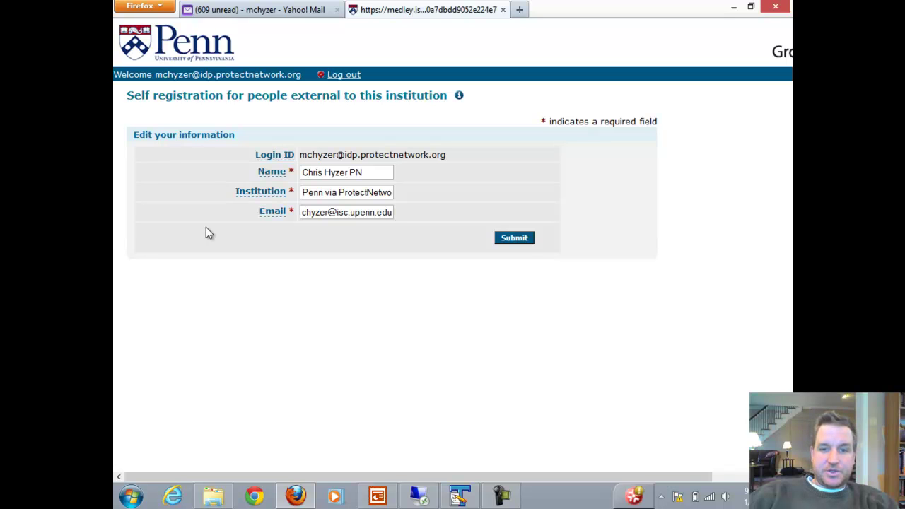
left_click(513, 237)
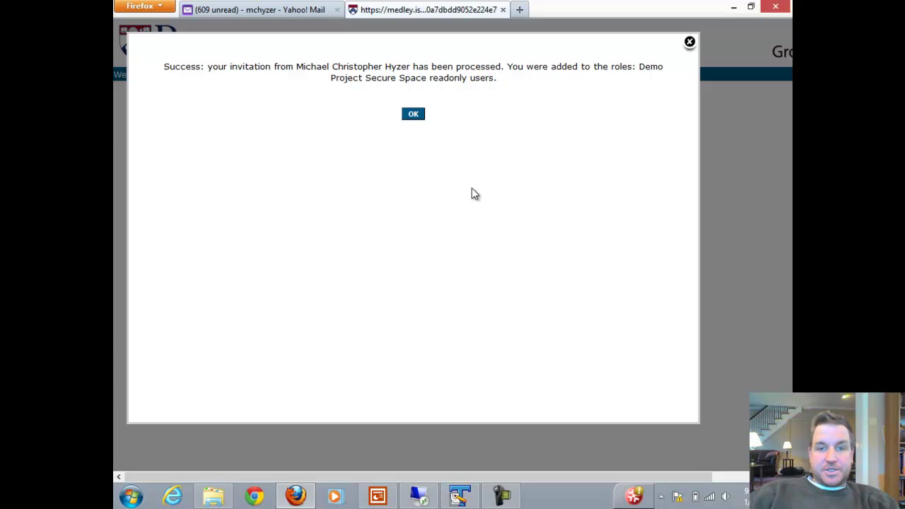
Dismiss the registration success message and switch to the slide presentation
left_click(414, 118)
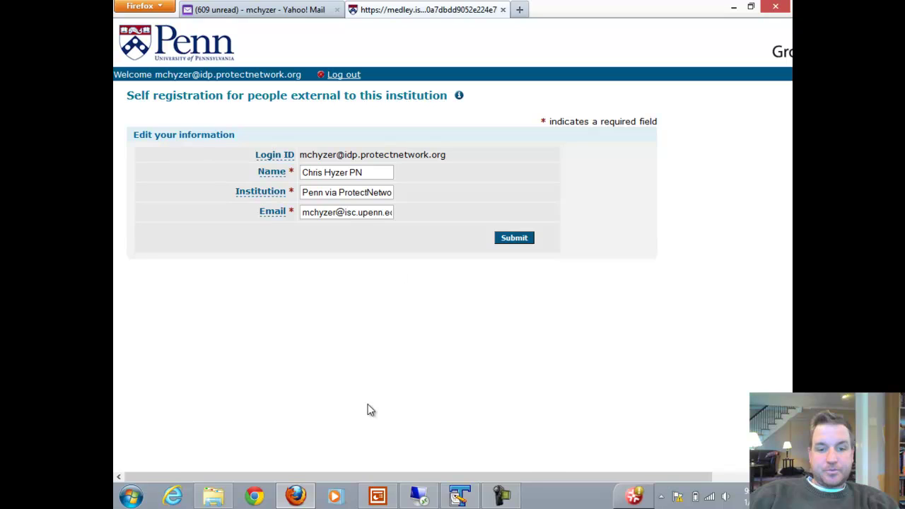
key("alt+Tab")
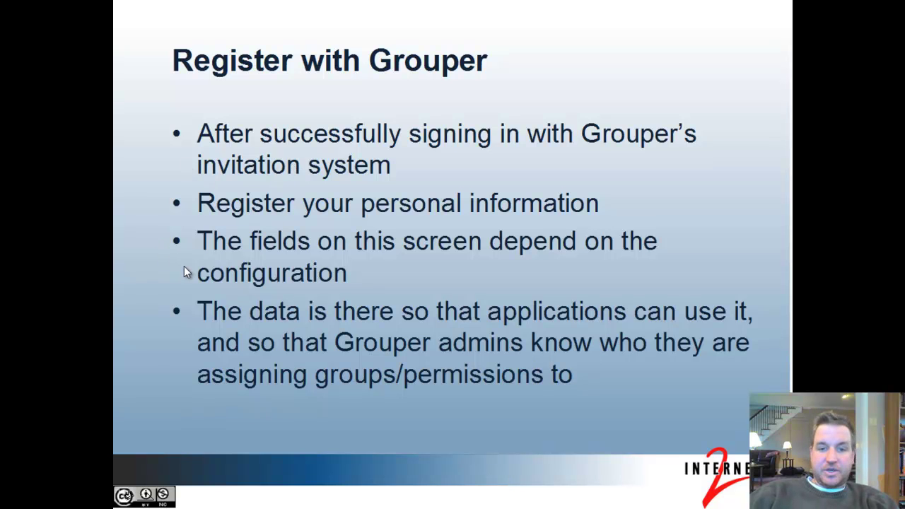
Advance past the Register with Grouper slide and bring up Penn's institution list in Firefox
left_click(135, 342)
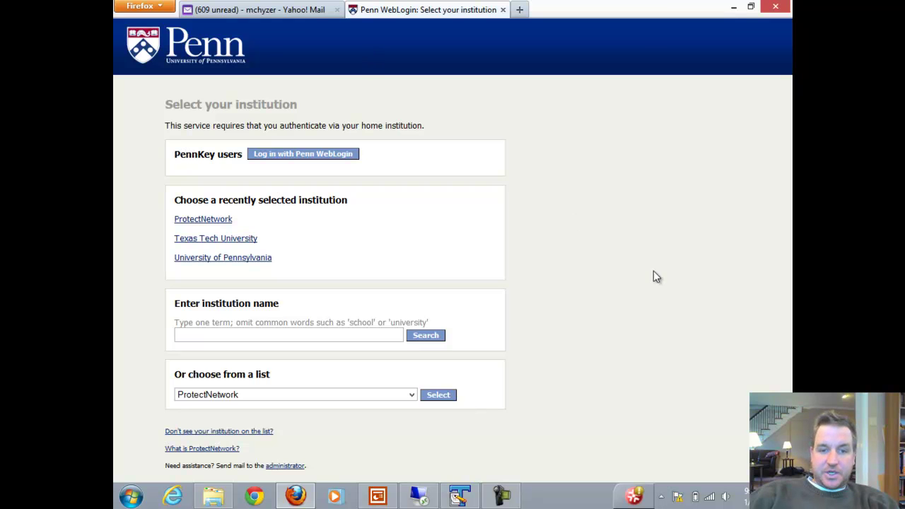
left_click(408, 396)
Sign in through ProtectNetwork to the Demo Project Secure Space dashboard, then return to Yahoo Mail
left_click(409, 394)
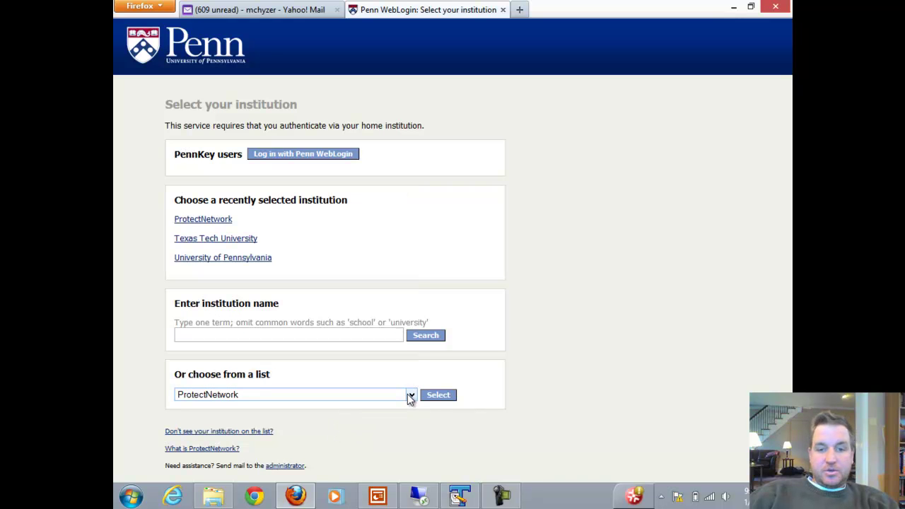
left_click(438, 396)
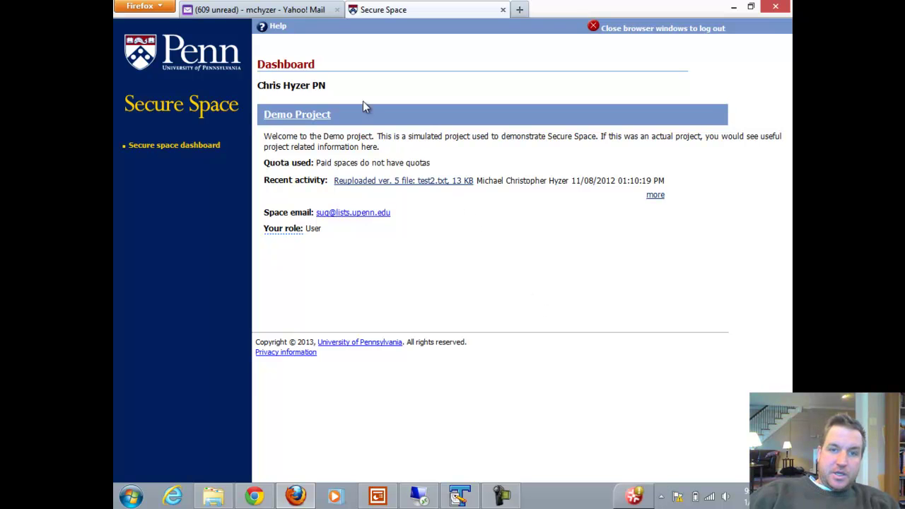
left_click(276, 9)
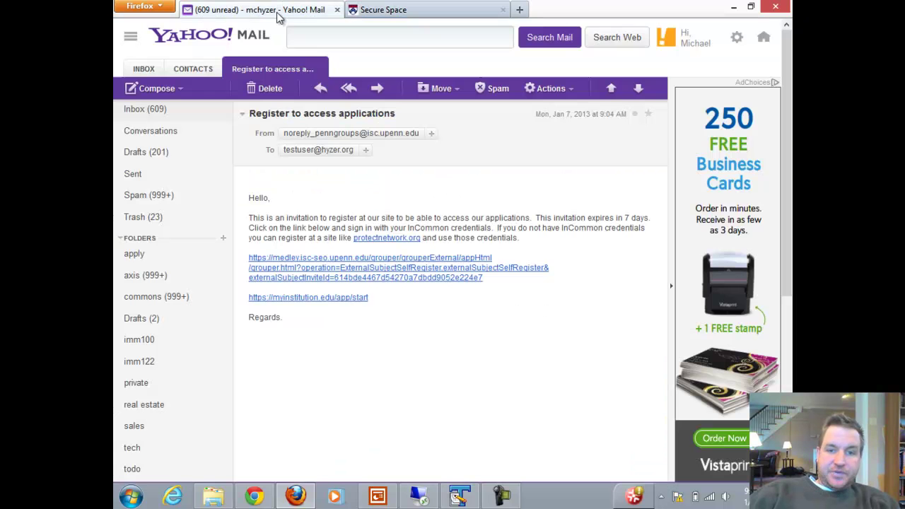
Reopen the invitation link and highlight the 'cannot be found or is expired' error wording
left_click(368, 271)
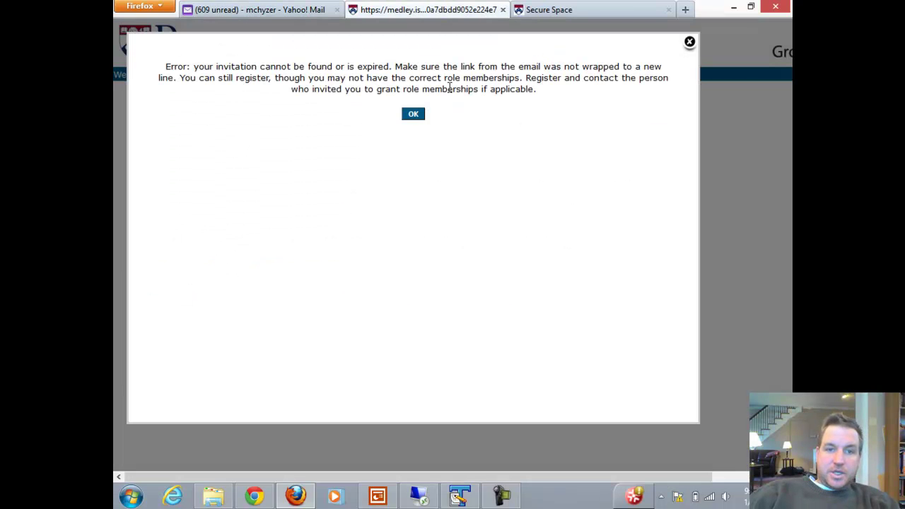
left_click_drag(222, 68, 346, 68)
left_click(417, 71)
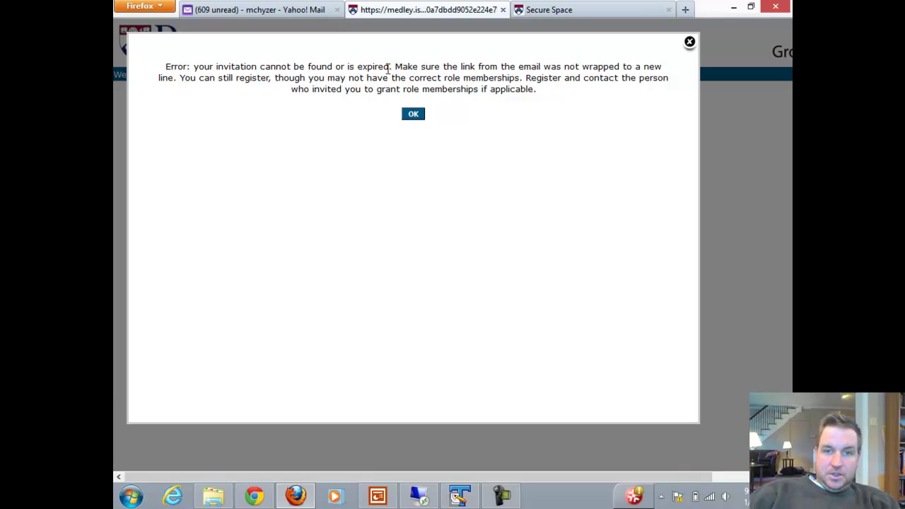
left_click(412, 117)
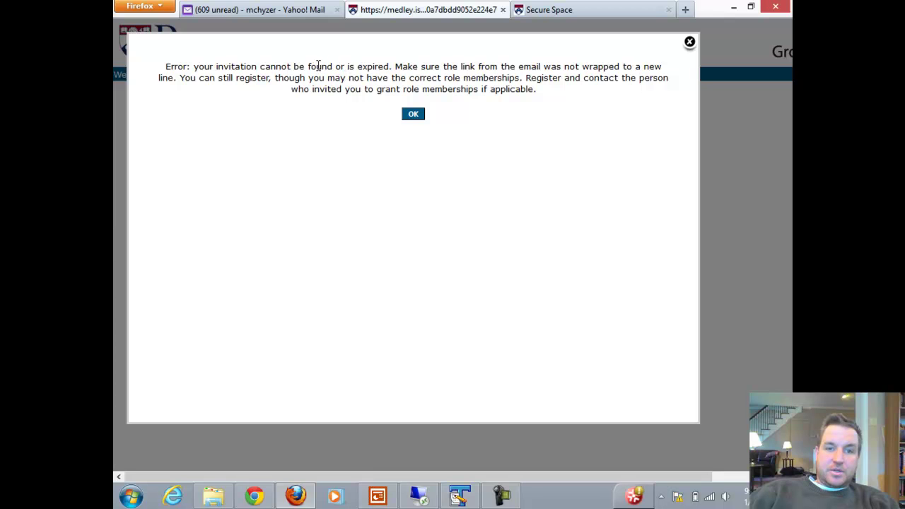
left_click_drag(318, 66, 334, 66)
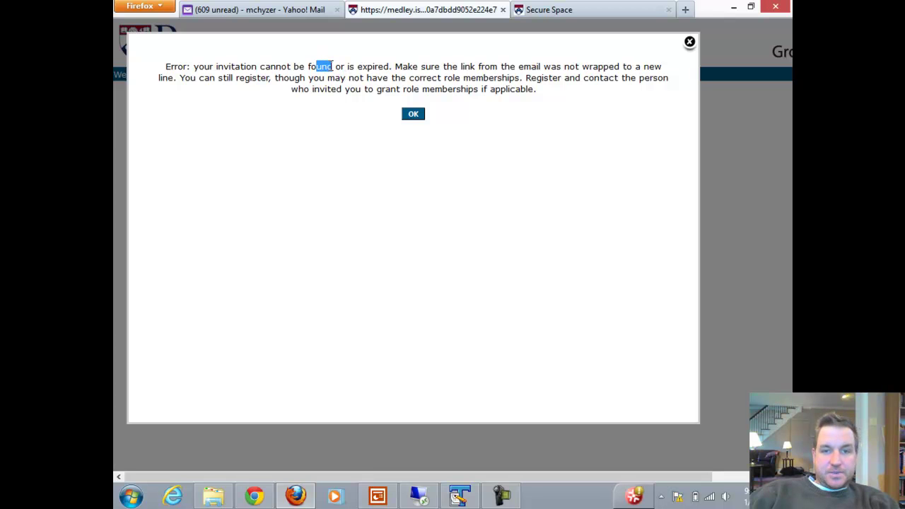